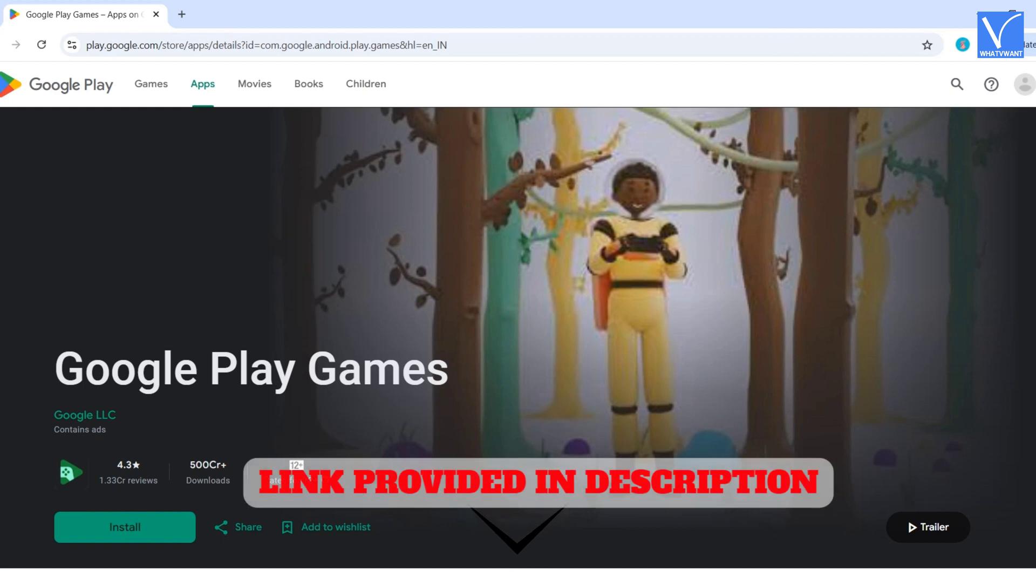
scroll(518, 345, "down", 1)
scroll(518, 344, "down", 1)
scroll(519, 345, "down", 1)
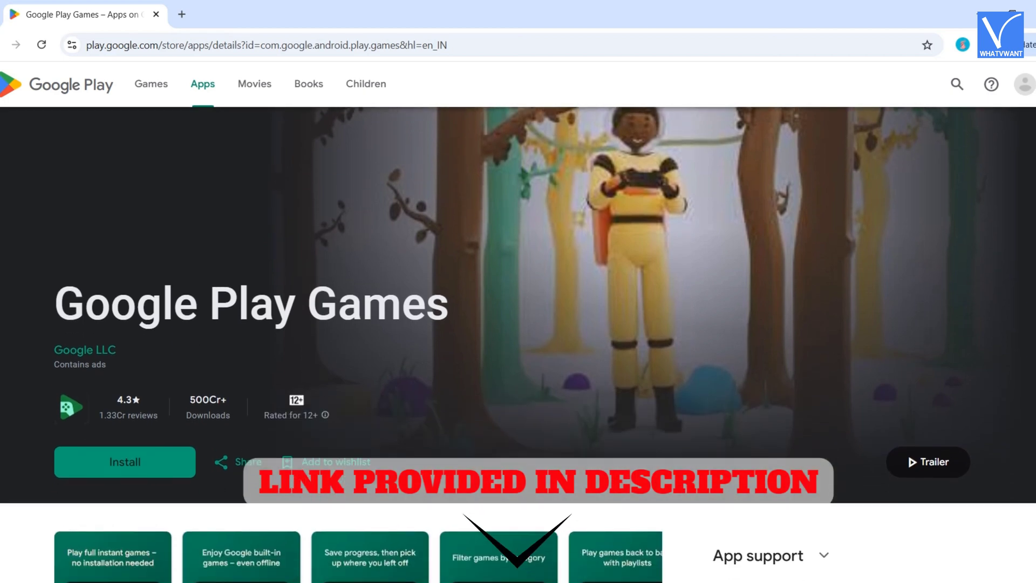
scroll(518, 345, "down", 1)
scroll(519, 345, "down", 1)
scroll(518, 345, "down", 1)
scroll(518, 345, "down", 1)
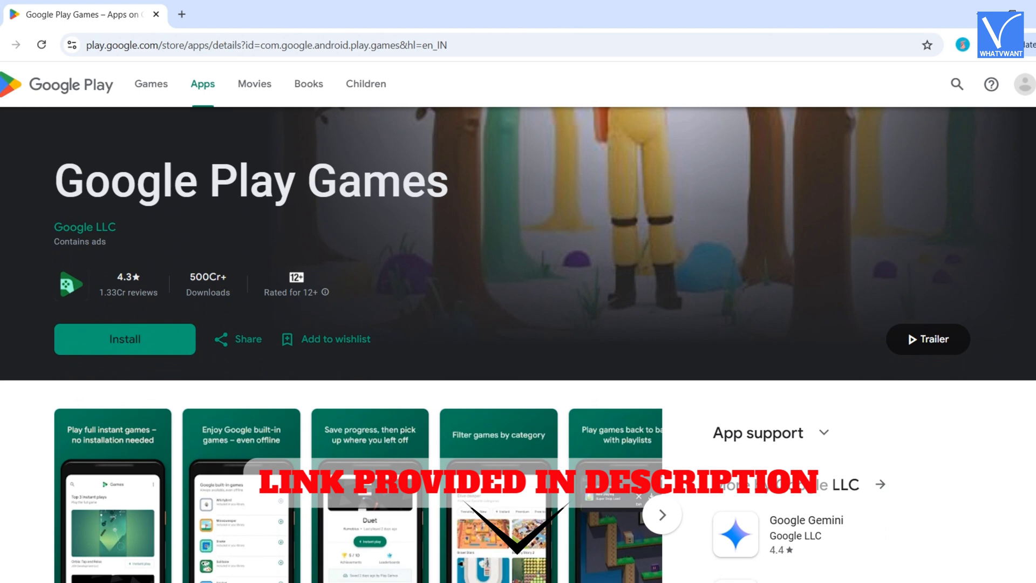
scroll(518, 345, "down", 1)
scroll(518, 346, "down", 1)
scroll(518, 345, "down", 1)
scroll(518, 345, "down", 1)
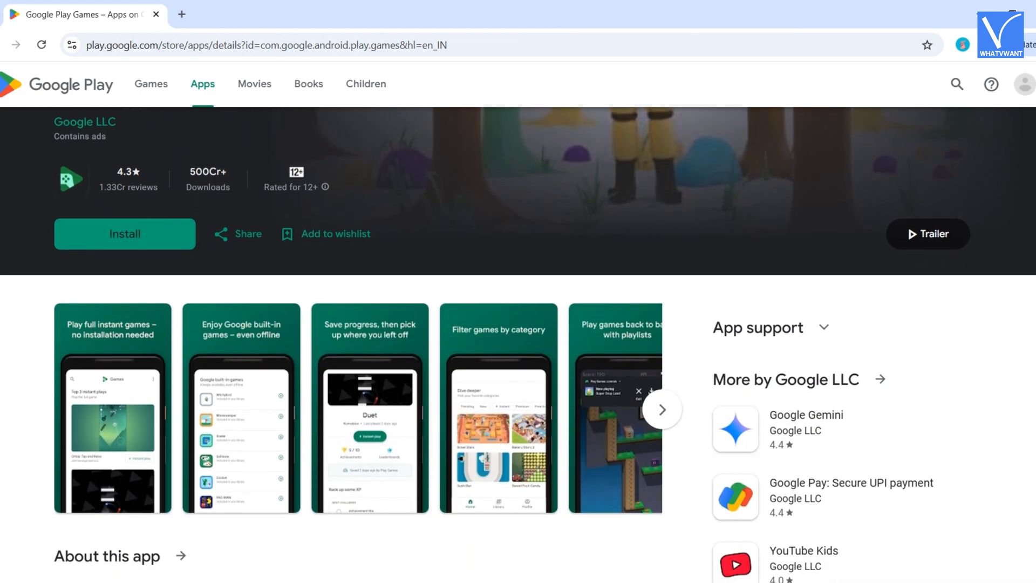
scroll(518, 344, "down", 1)
scroll(518, 346, "down", 1)
scroll(519, 345, "down", 1)
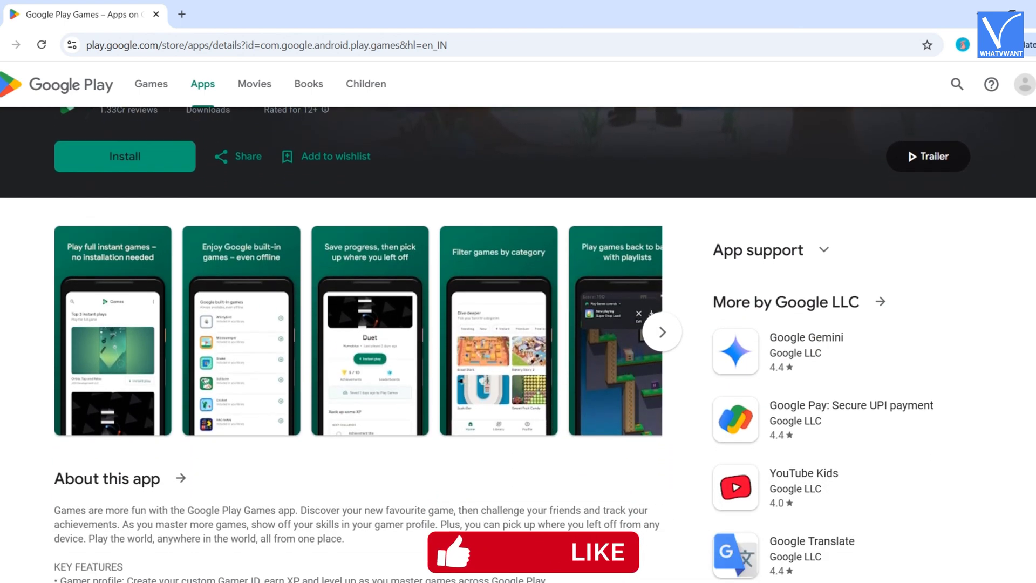
scroll(518, 345, "down", 1)
scroll(518, 345, "down", 1)
scroll(518, 344, "down", 1)
scroll(518, 345, "down", 1)
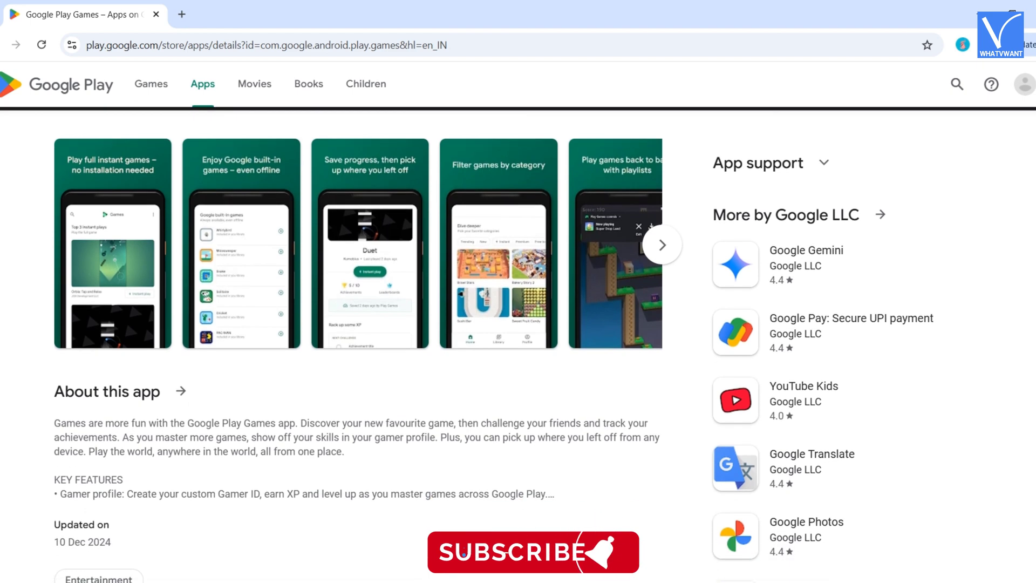
scroll(518, 345, "down", 1)
scroll(519, 345, "down", 1)
scroll(519, 345, "down", 1)
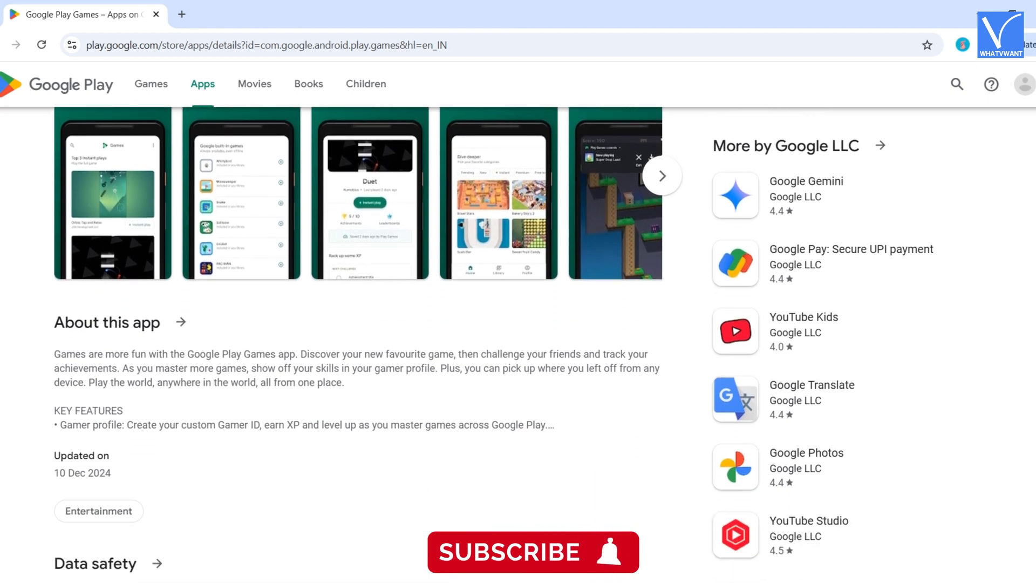
scroll(518, 345, "down", 1)
scroll(518, 346, "down", 1)
scroll(518, 345, "down", 1)
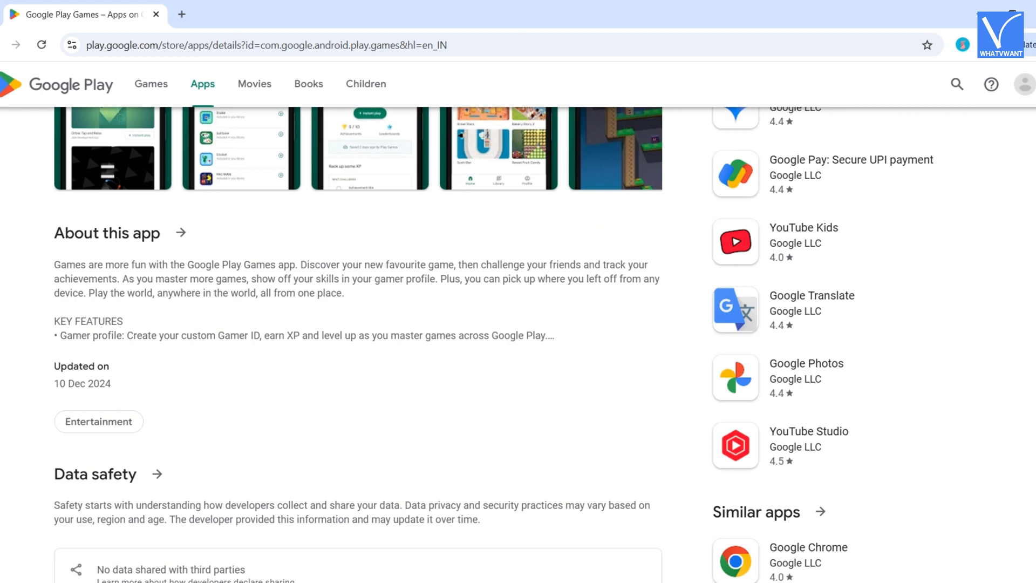
scroll(519, 345, "down", 1)
scroll(518, 346, "down", 1)
scroll(518, 345, "down", 1)
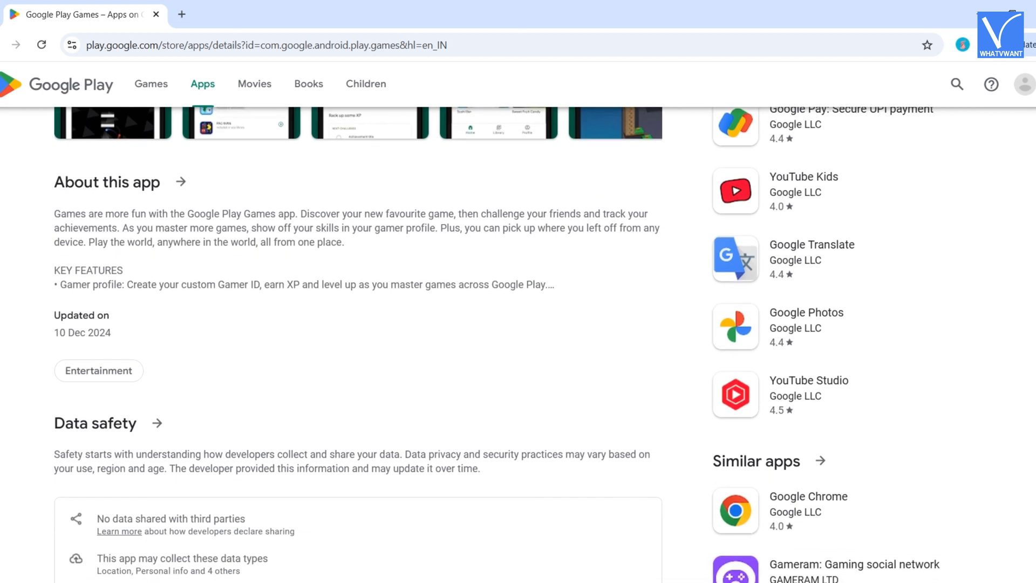
scroll(518, 345, "down", 1)
scroll(518, 345, "down", 1)
scroll(518, 344, "down", 2)
scroll(518, 345, "down", 1)
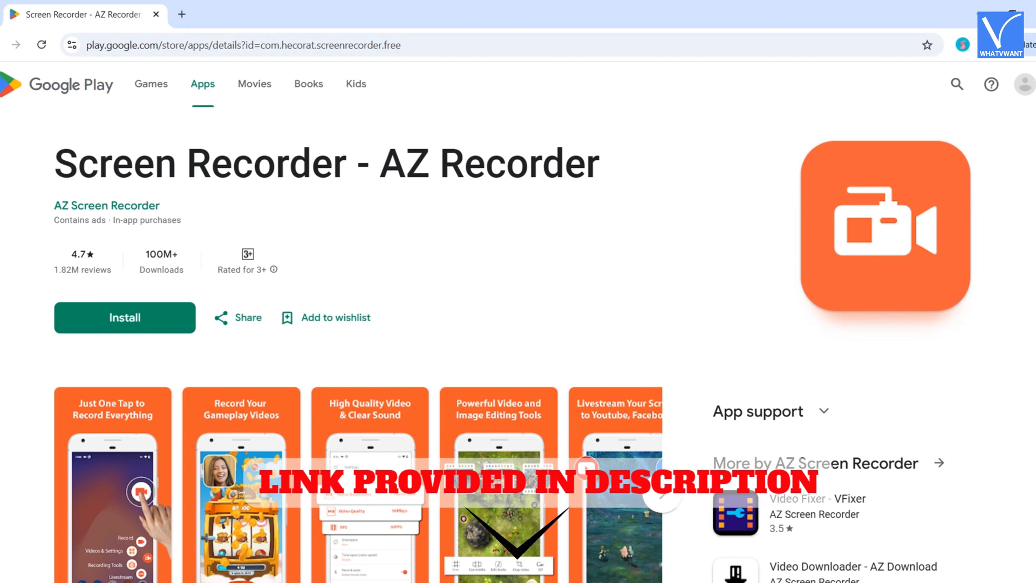
scroll(518, 345, "down", 1)
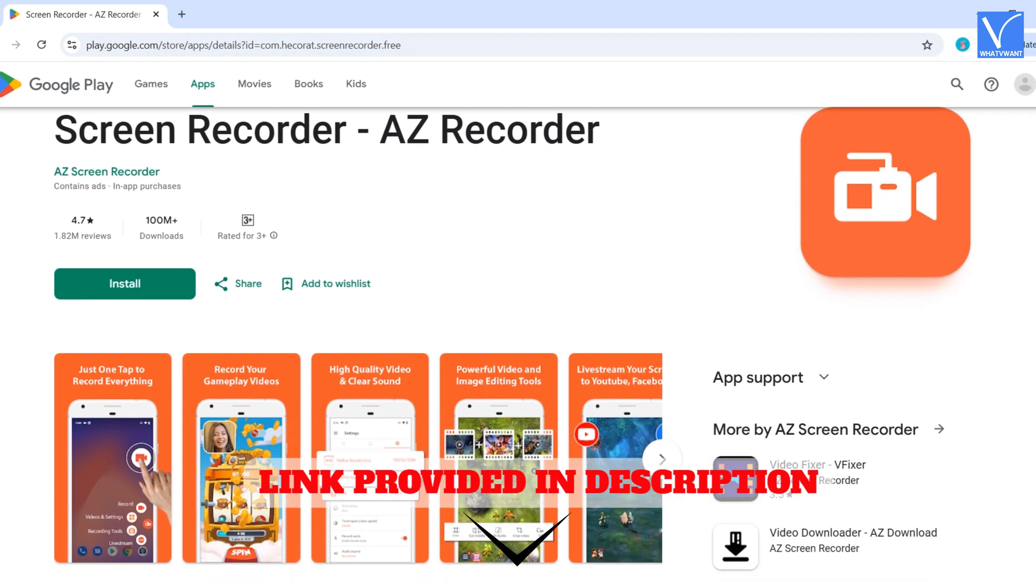
scroll(519, 345, "down", 2)
scroll(518, 346, "down", 1)
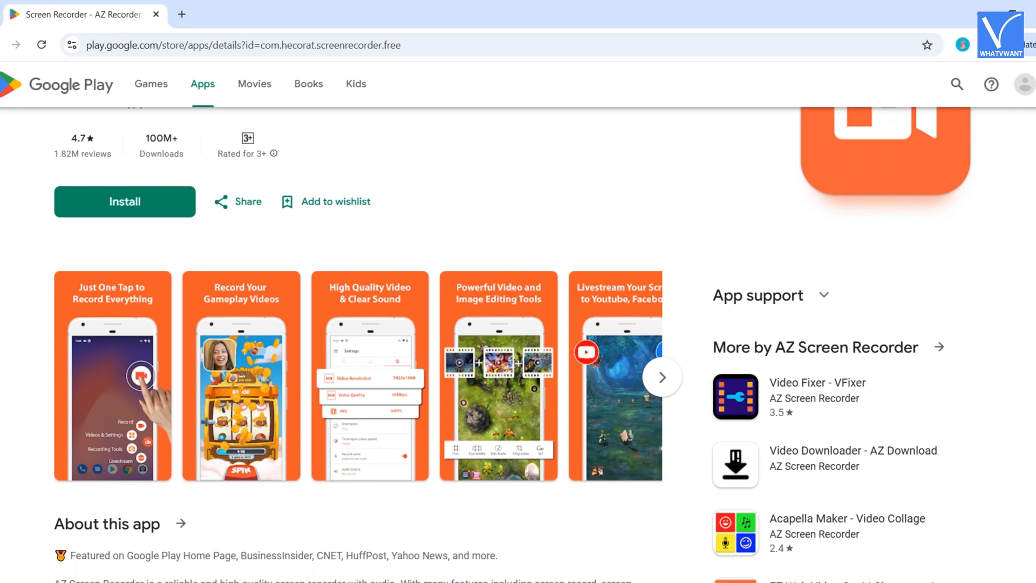
scroll(518, 345, "down", 1)
scroll(518, 345, "down", 1)
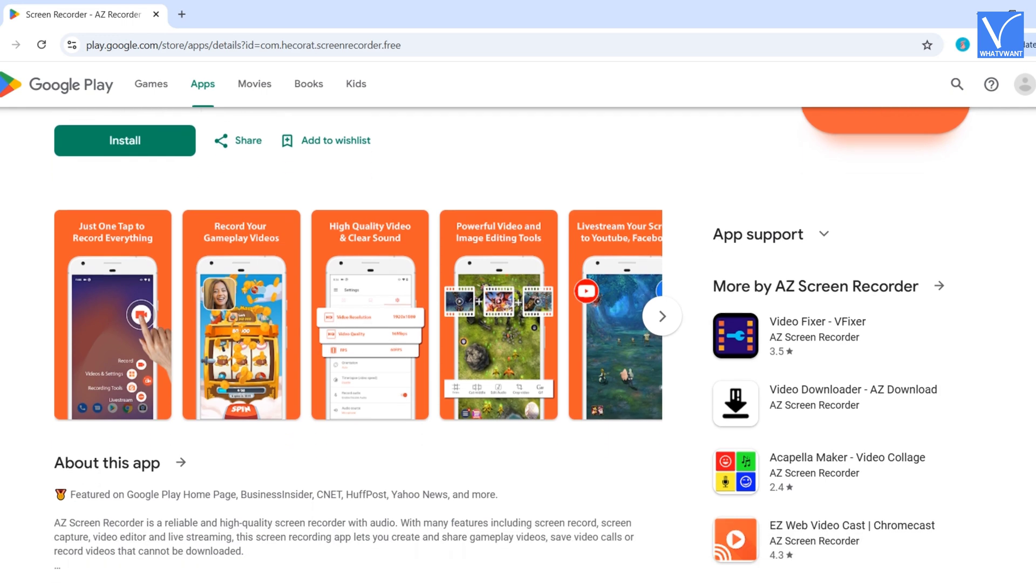
scroll(519, 345, "down", 1)
scroll(518, 345, "down", 2)
scroll(518, 345, "down", 1)
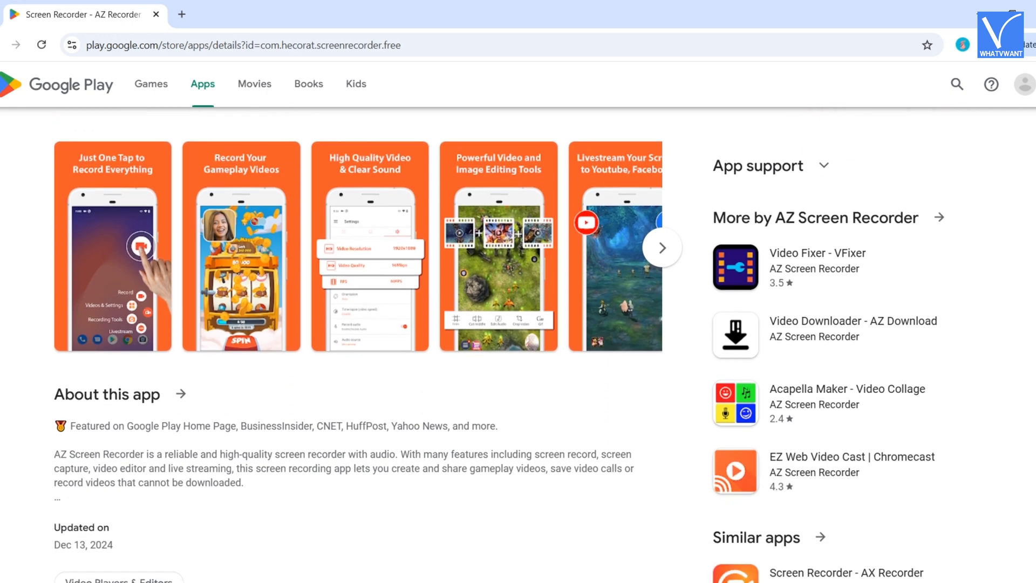
scroll(518, 346, "down", 1)
scroll(519, 345, "down", 1)
scroll(518, 345, "down", 1)
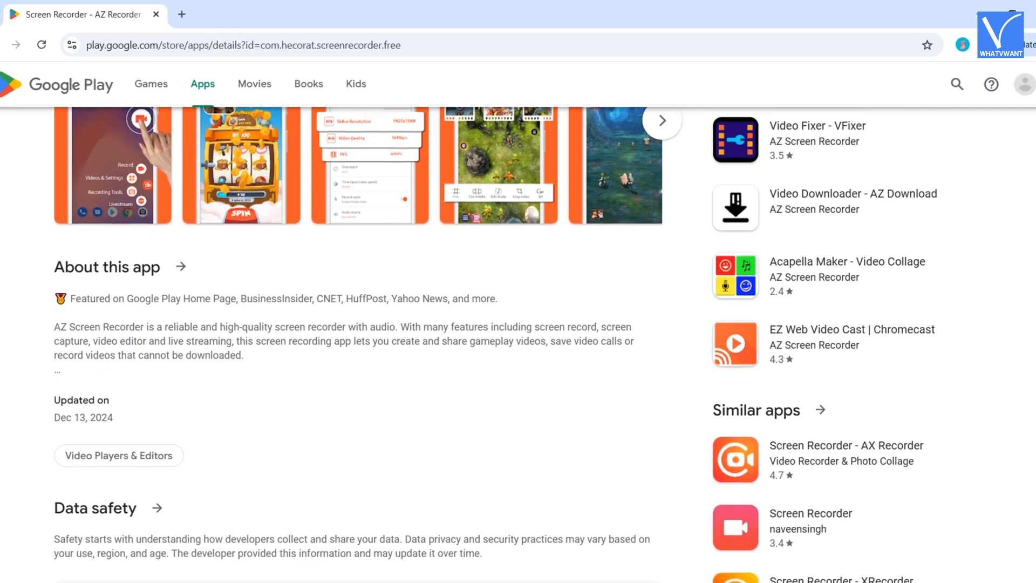
scroll(519, 345, "down", 1)
scroll(519, 345, "down", 1)
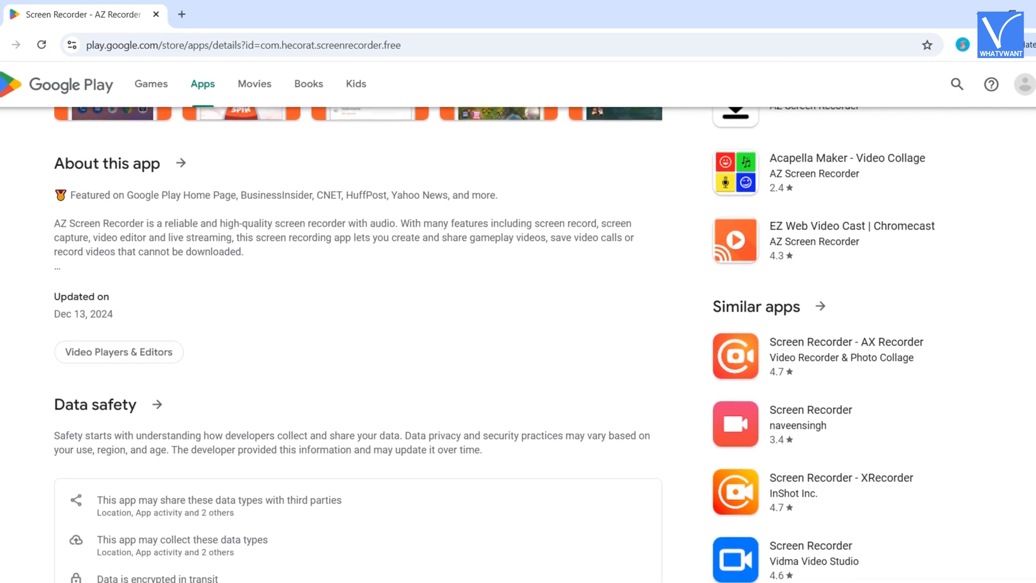
scroll(519, 344, "down", 1)
scroll(518, 344, "down", 1)
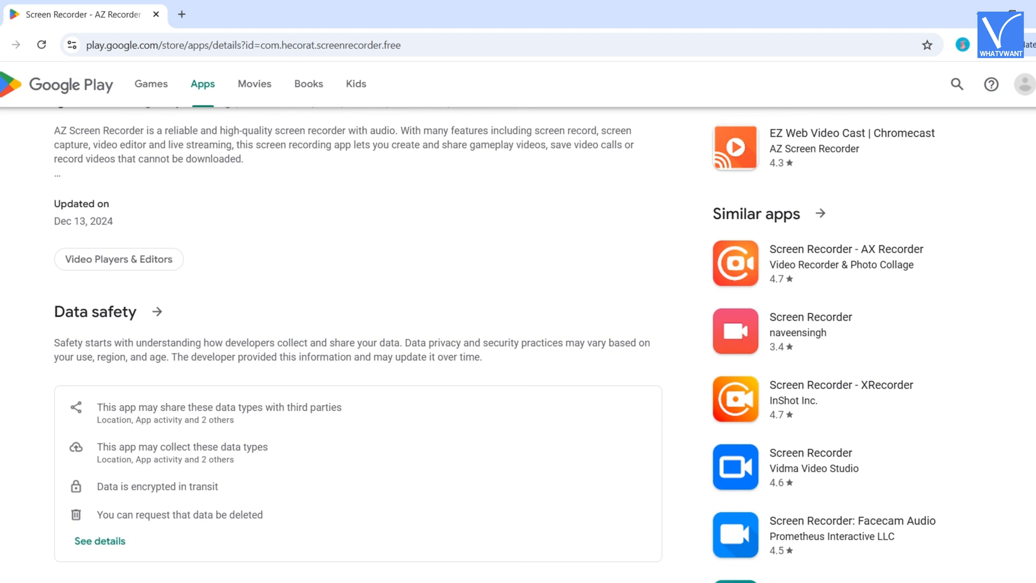
scroll(519, 345, "down", 1)
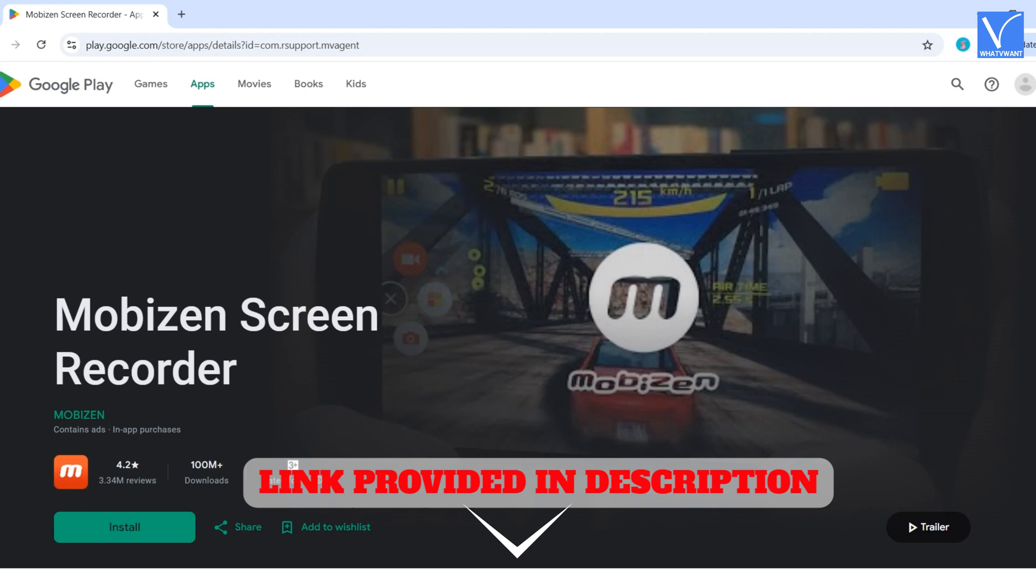
scroll(519, 340, "down", 1)
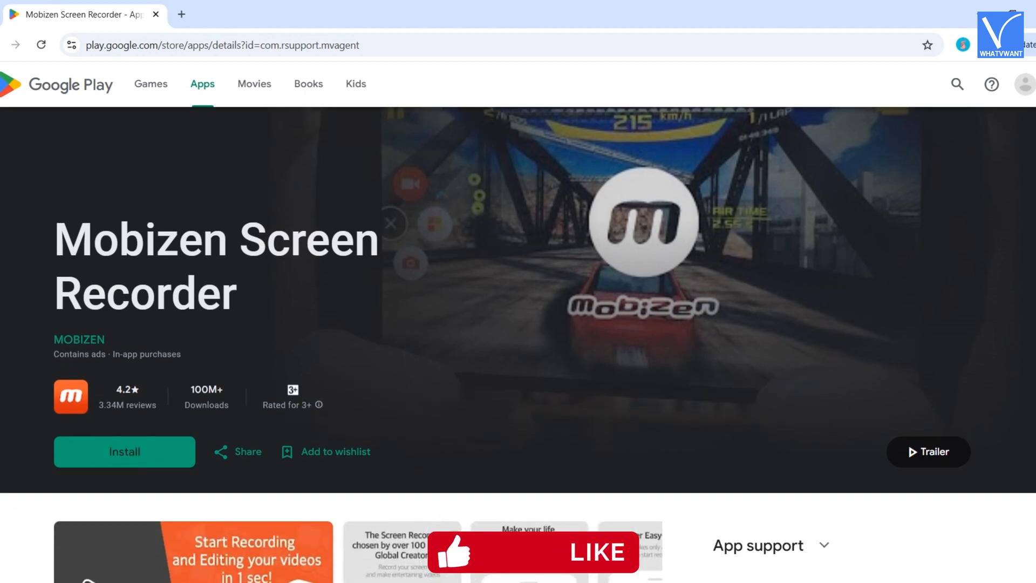
scroll(518, 340, "down", 1)
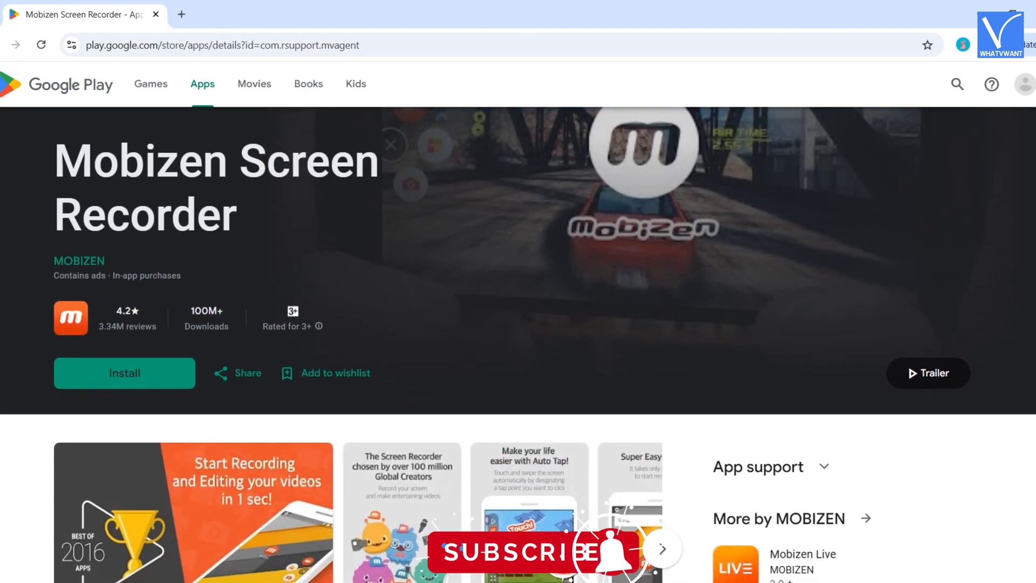
scroll(518, 340, "down", 2)
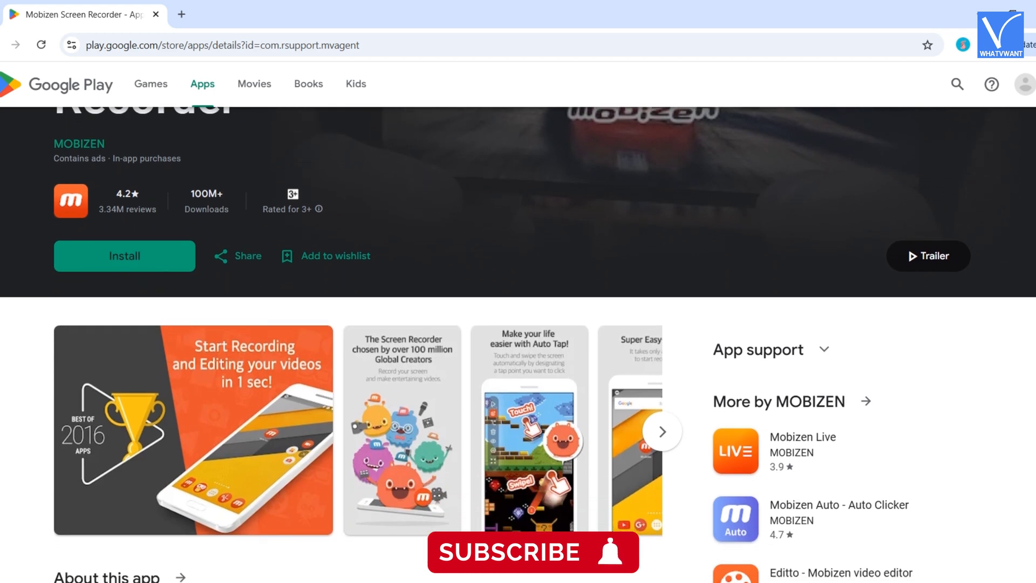
scroll(518, 340, "down", 1)
scroll(519, 341, "down", 1)
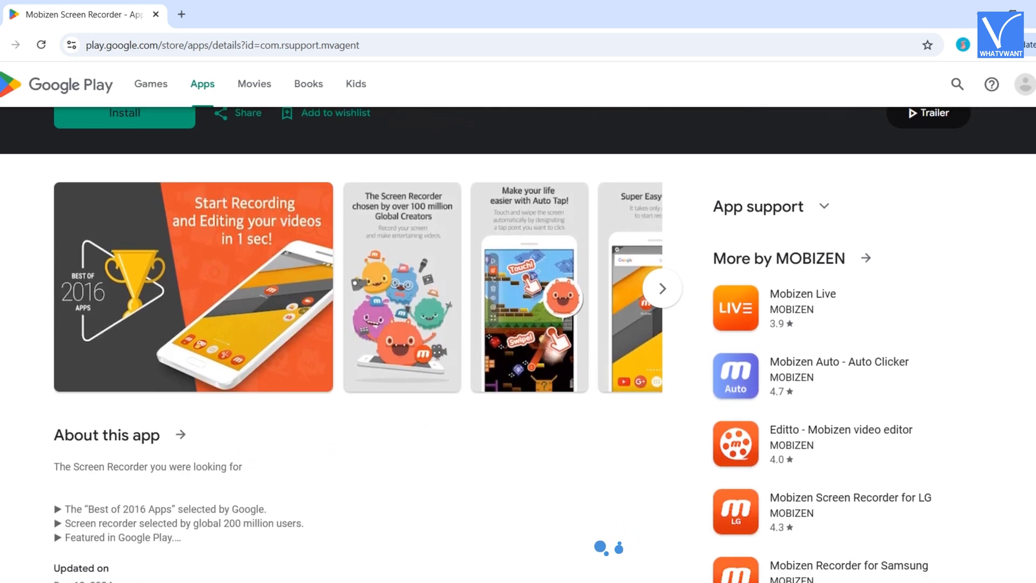
scroll(518, 340, "down", 1)
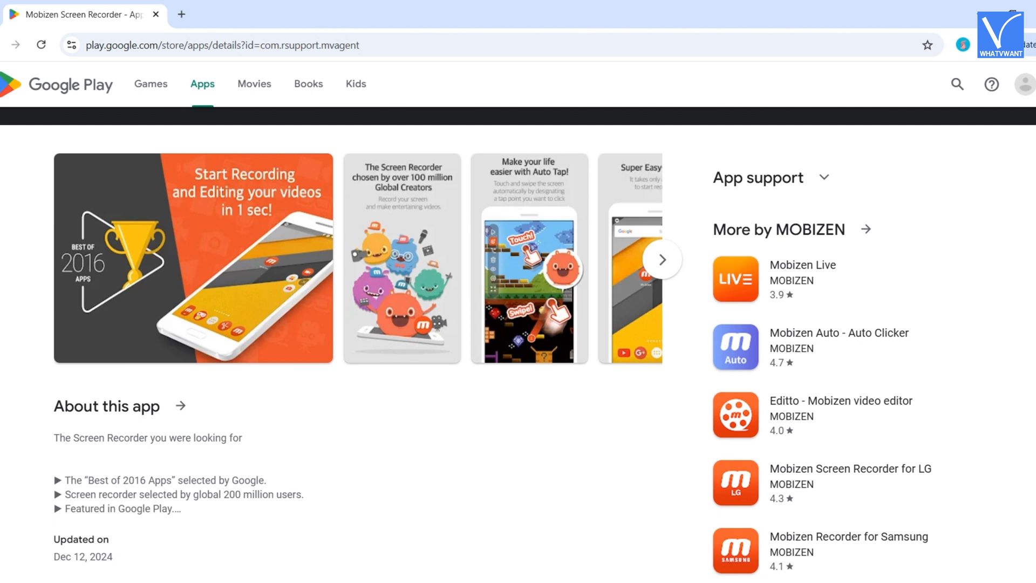
scroll(518, 341, "down", 1)
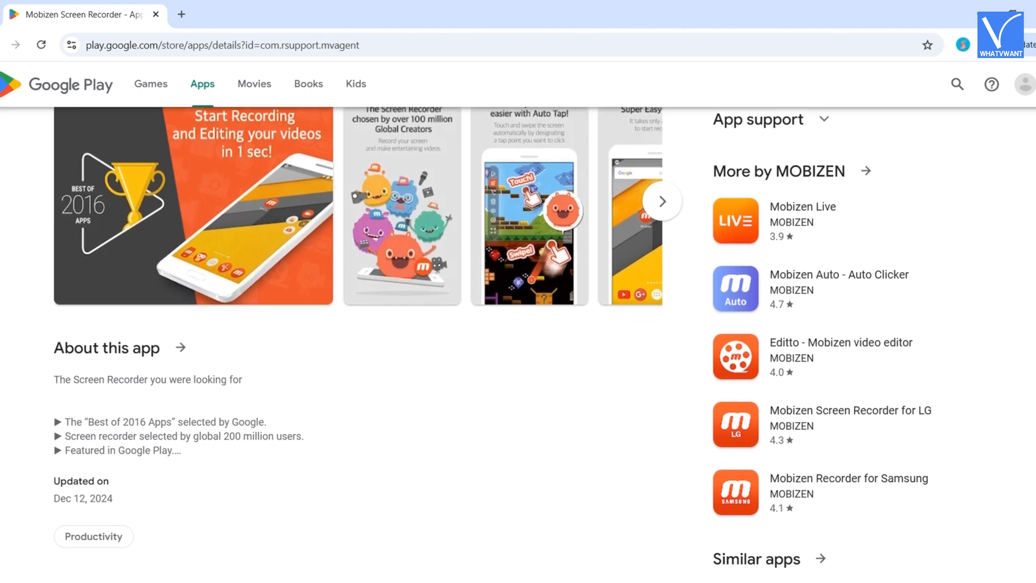
scroll(519, 340, "down", 1)
scroll(519, 340, "down", 1)
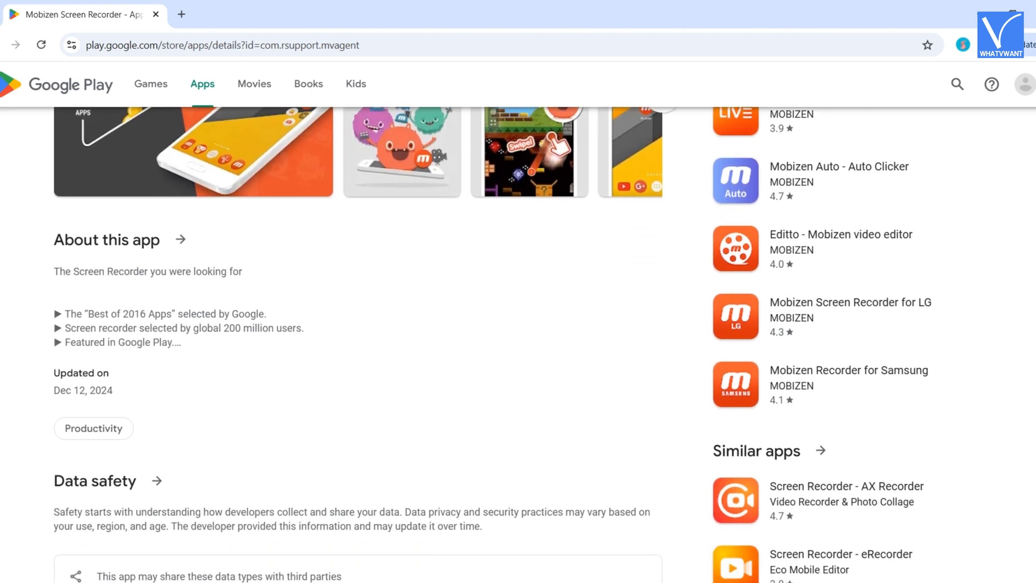
scroll(518, 340, "down", 1)
scroll(518, 340, "down", 1)
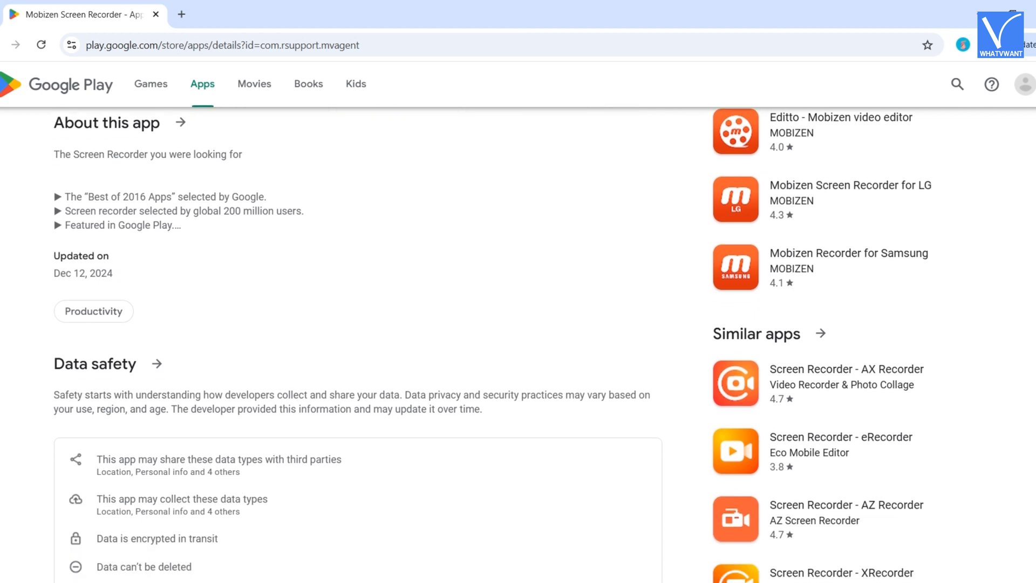
scroll(518, 340, "down", 1)
scroll(518, 340, "down", 1)
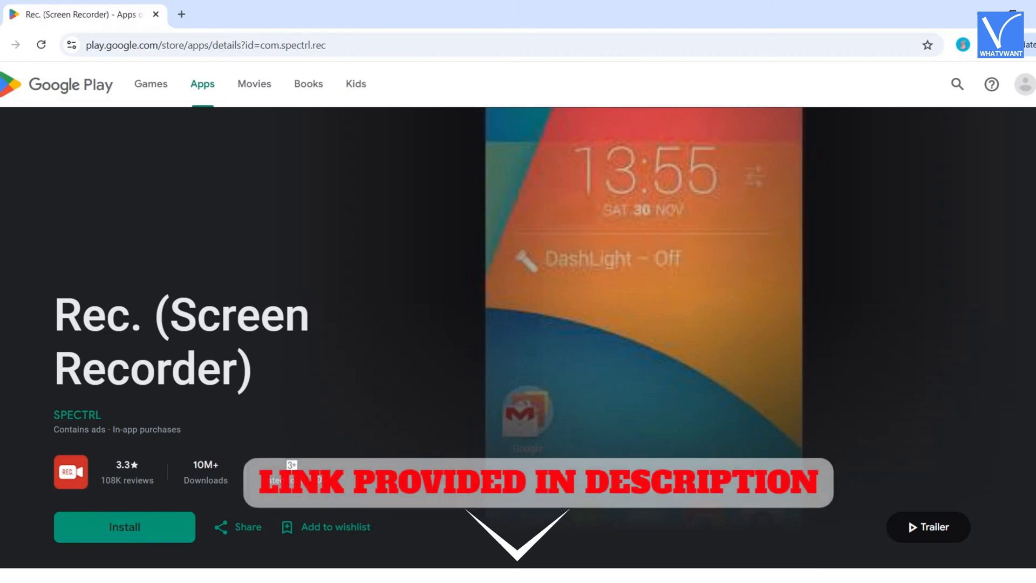
scroll(519, 346, "down", 1)
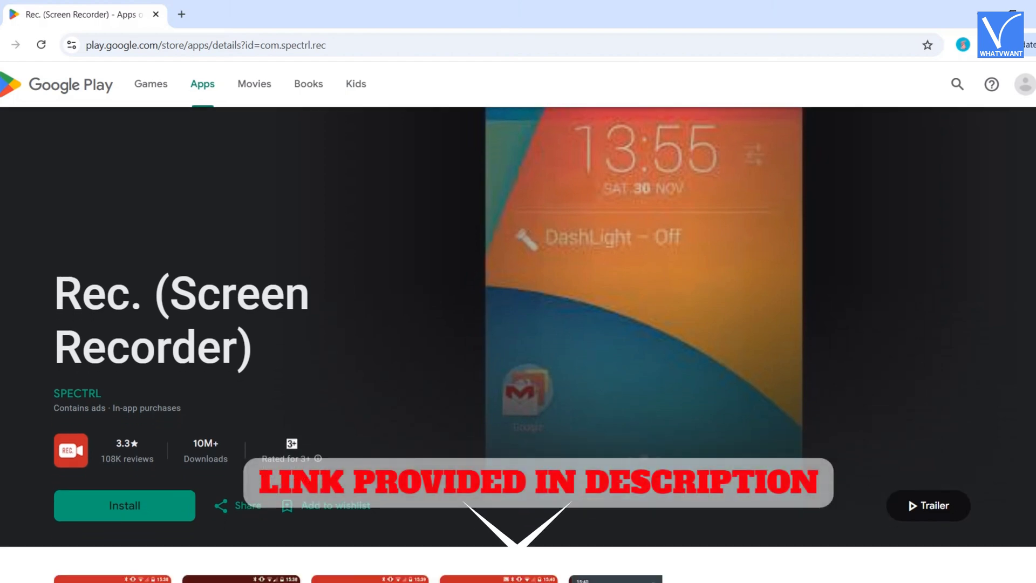
scroll(518, 346, "down", 1)
scroll(518, 346, "down", 1)
scroll(518, 345, "down", 1)
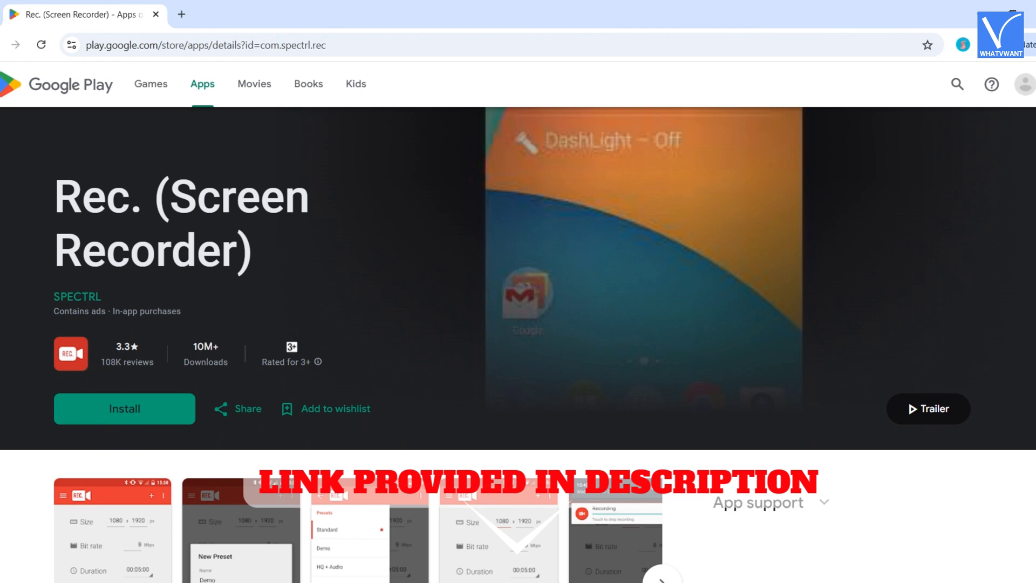
scroll(518, 346, "down", 1)
scroll(519, 345, "down", 2)
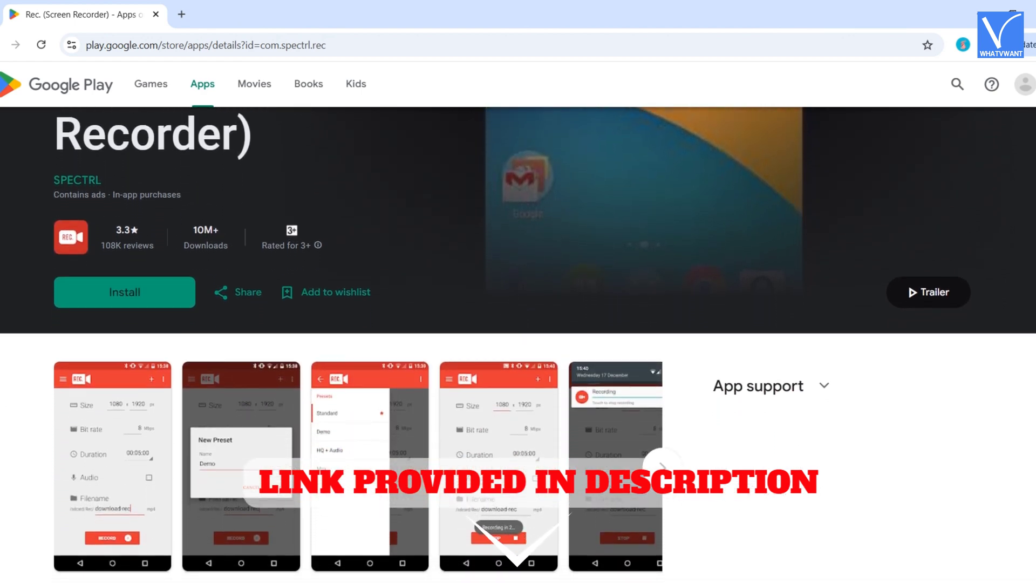
scroll(519, 346, "down", 2)
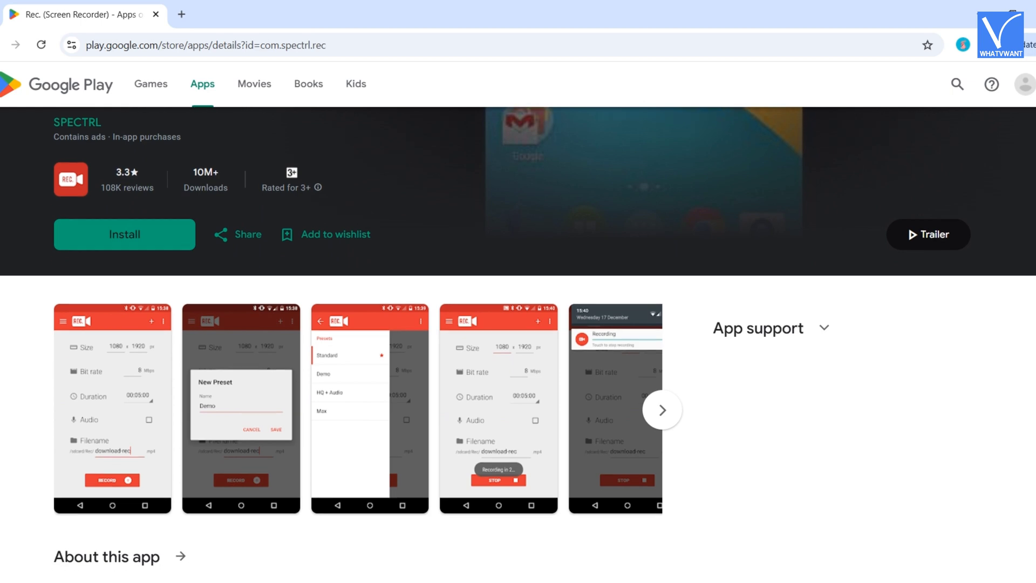
scroll(518, 346, "down", 1)
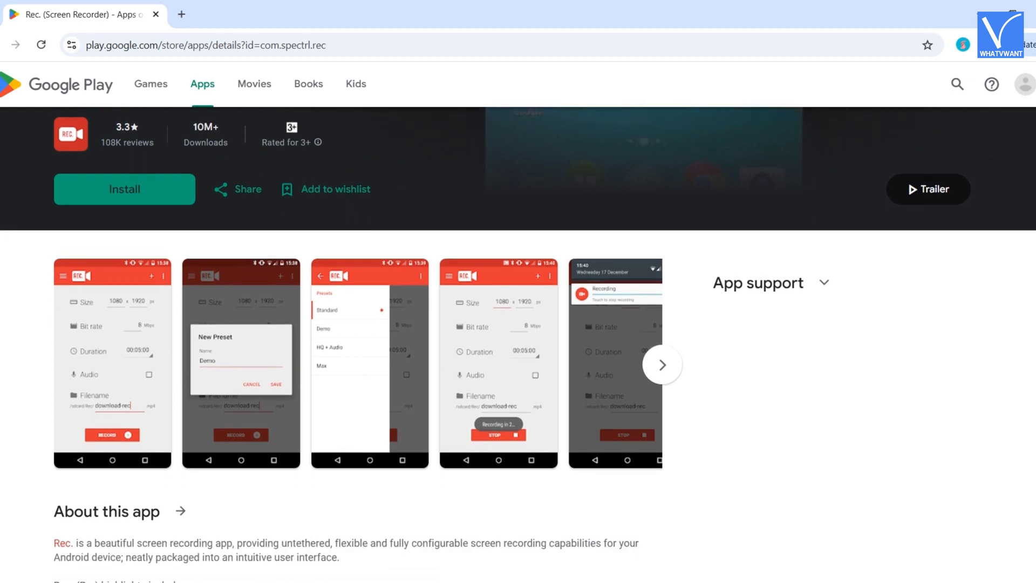
scroll(518, 346, "down", 1)
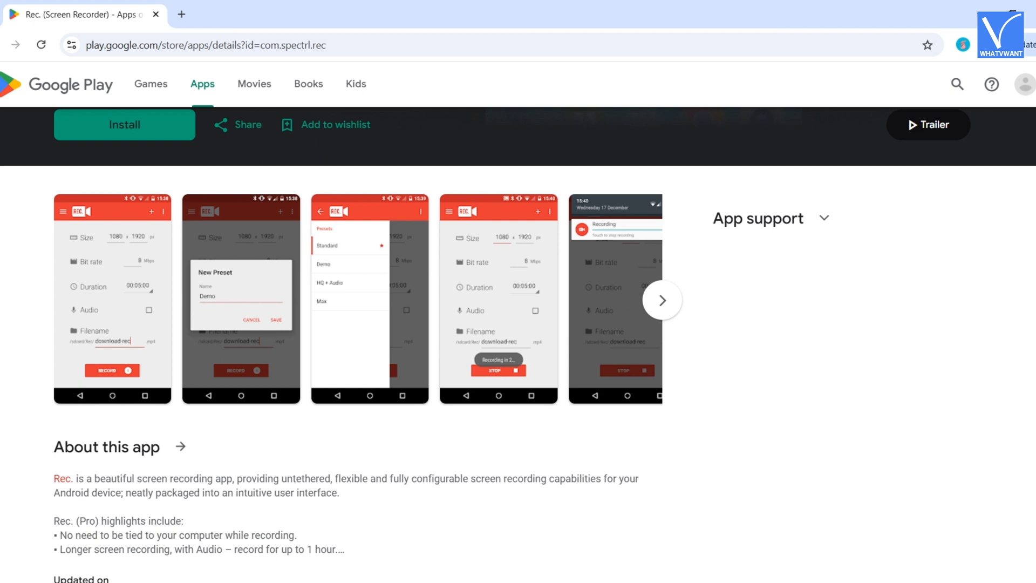
scroll(518, 340, "down", 1)
scroll(518, 340, "down", 1)
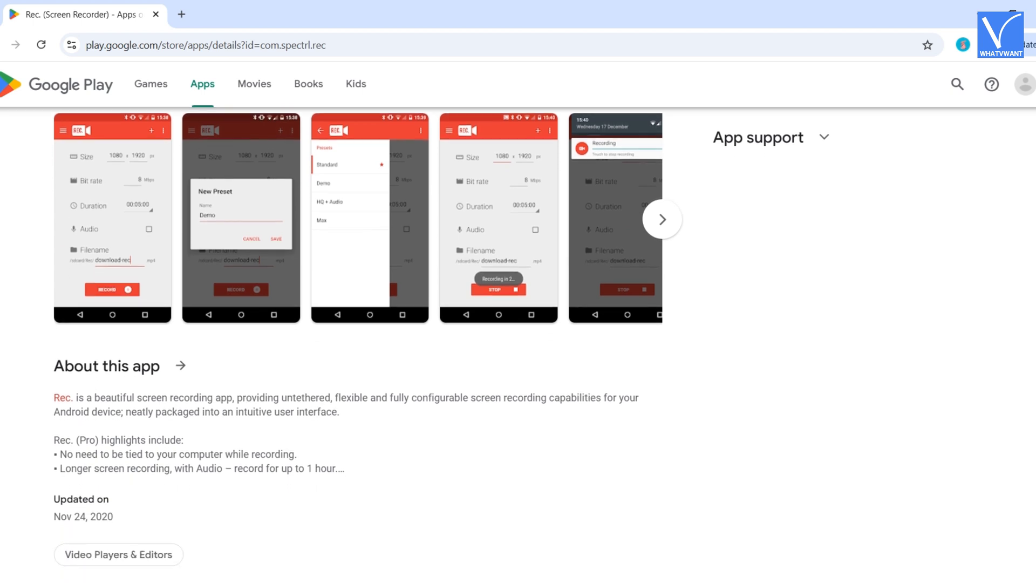
scroll(518, 346, "down", 1)
scroll(518, 347, "down", 1)
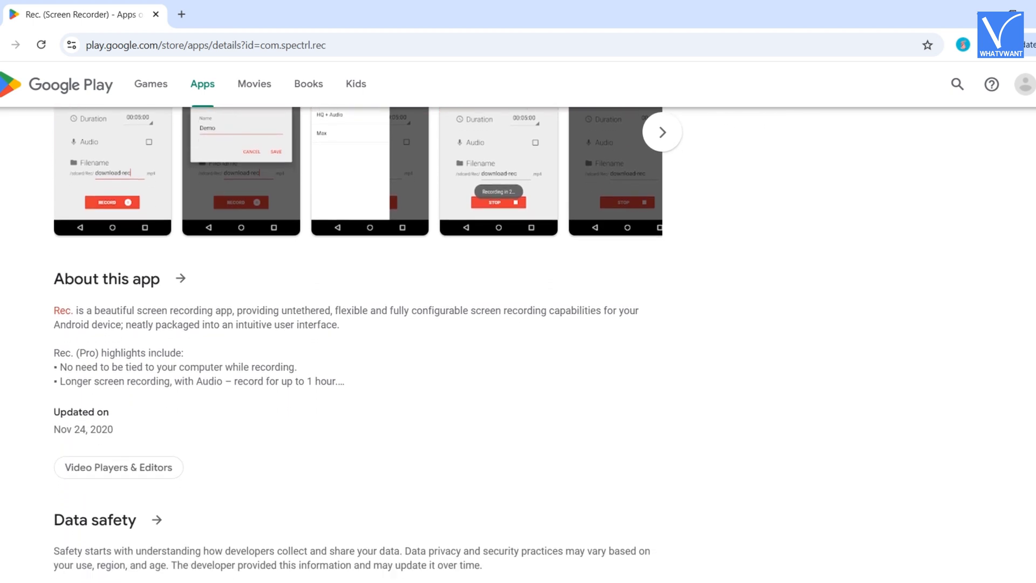
scroll(518, 346, "down", 2)
scroll(518, 347, "down", 2)
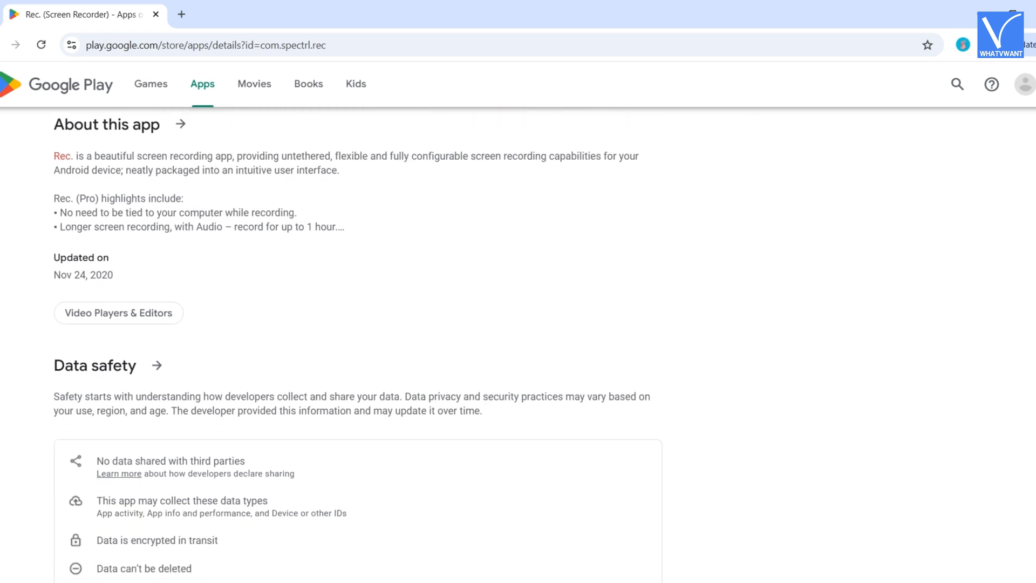
scroll(518, 346, "down", 1)
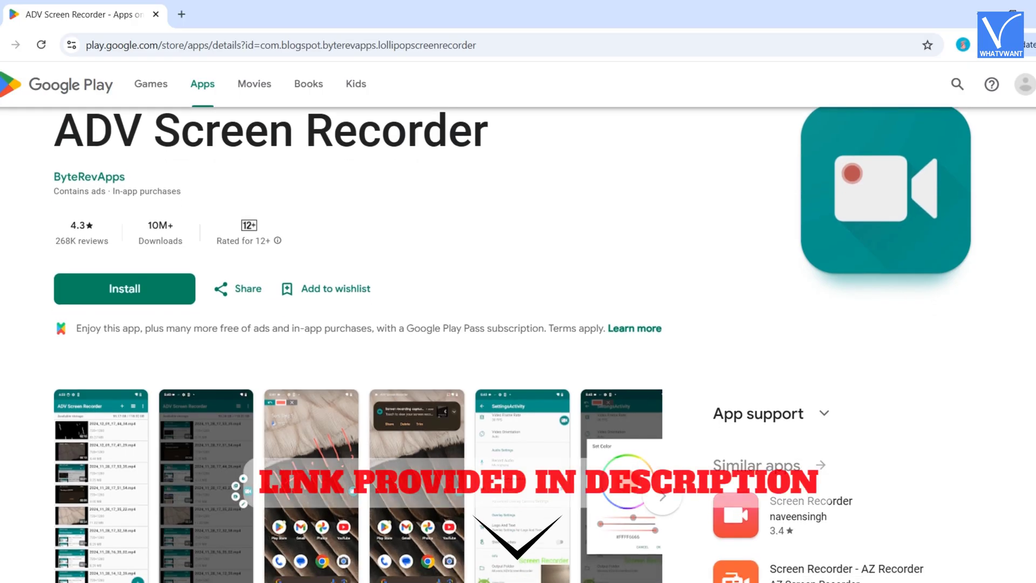
scroll(519, 345, "down", 1)
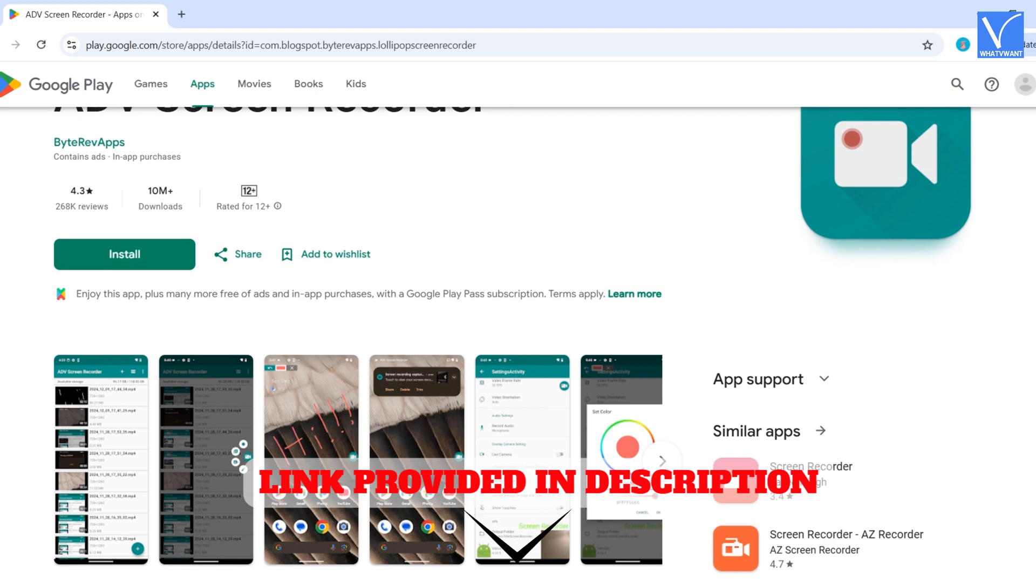
scroll(518, 345, "down", 1)
scroll(518, 346, "down", 1)
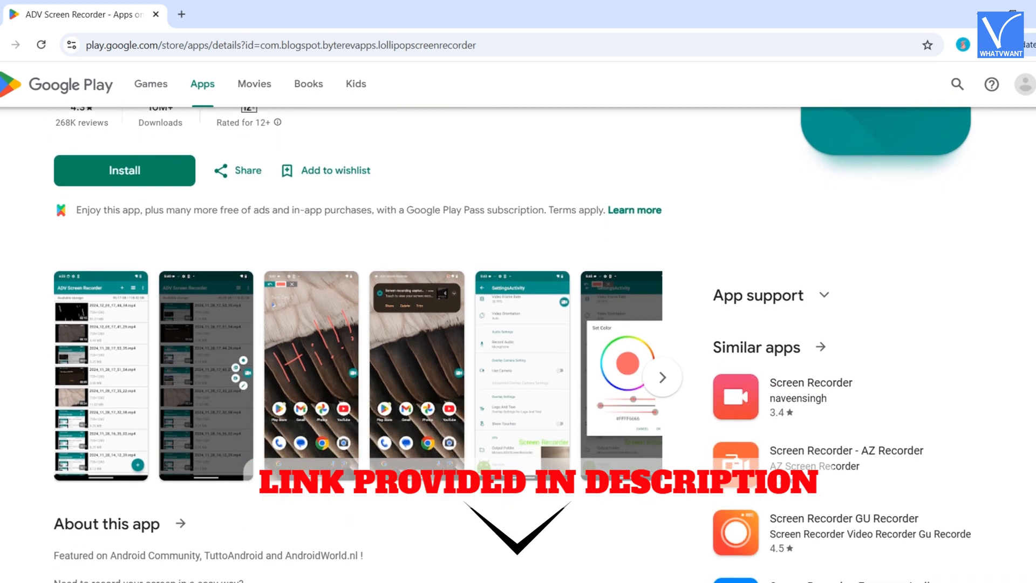
scroll(518, 345, "down", 1)
scroll(518, 346, "down", 1)
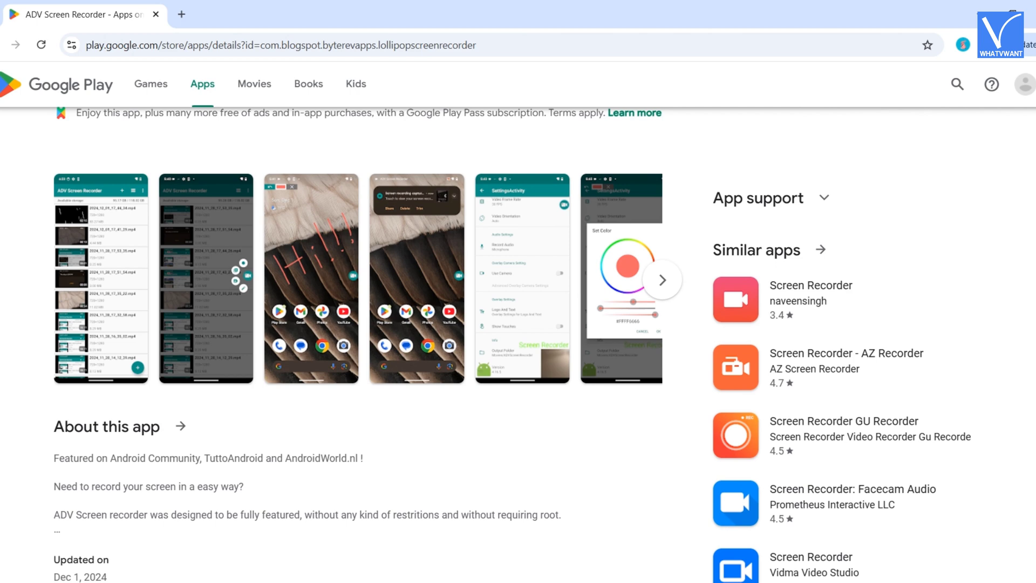
scroll(518, 345, "down", 1)
scroll(519, 345, "down", 1)
scroll(518, 345, "down", 1)
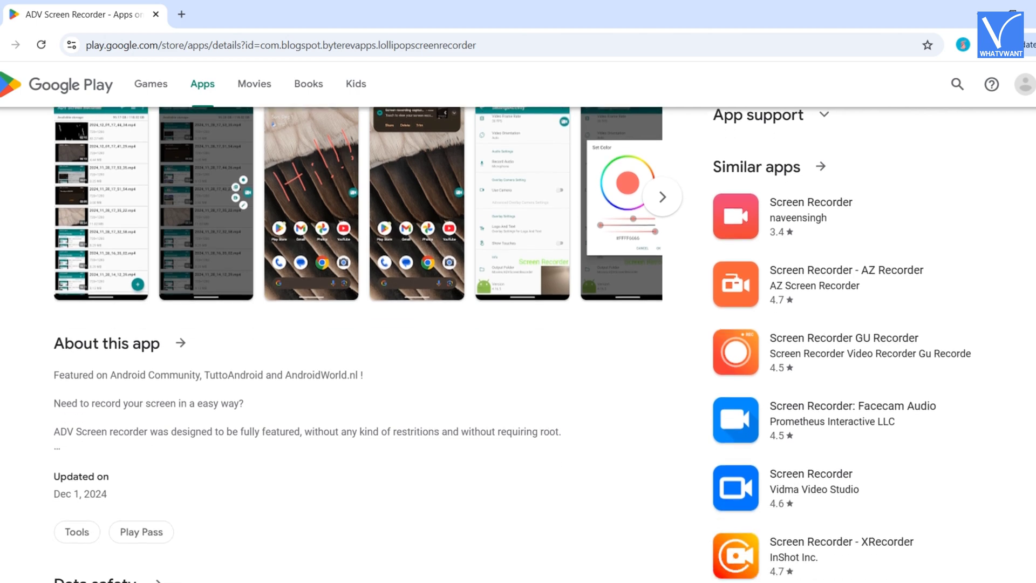
scroll(518, 345, "down", 1)
scroll(519, 345, "down", 1)
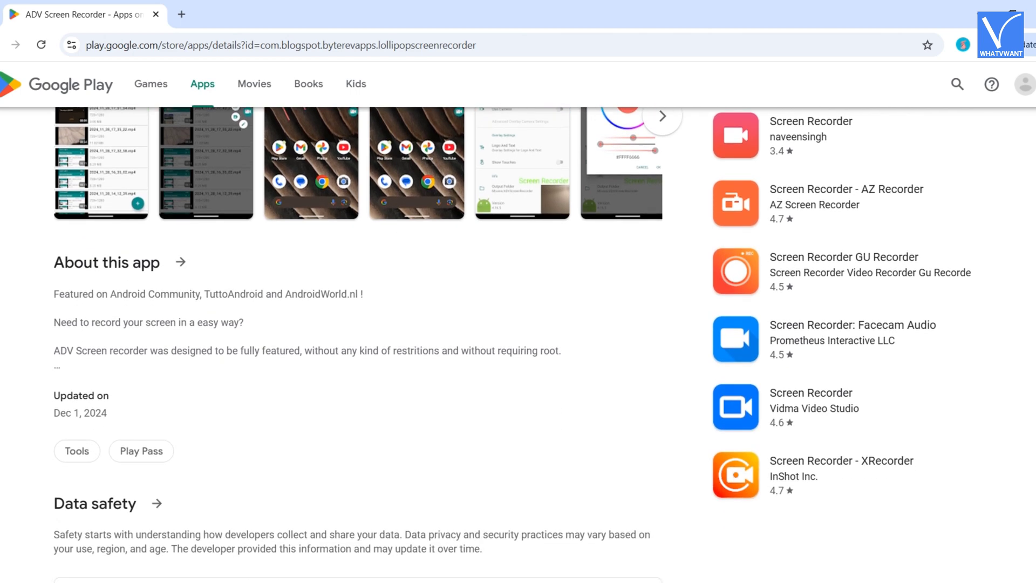
scroll(518, 345, "down", 1)
scroll(518, 345, "down", 1)
scroll(518, 345, "down", 1)
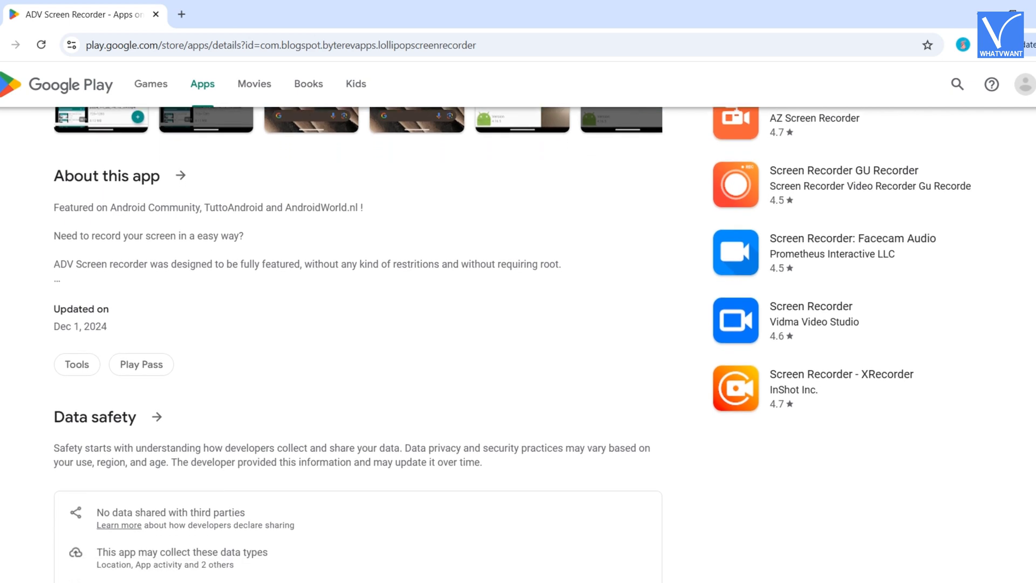
scroll(519, 345, "down", 1)
scroll(518, 345, "down", 1)
scroll(518, 345, "down", 1)
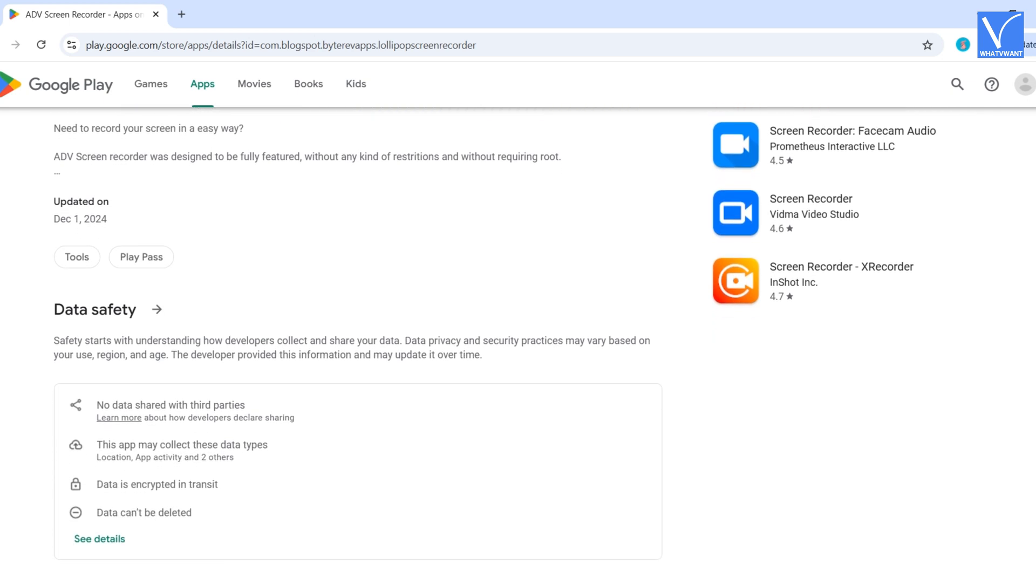